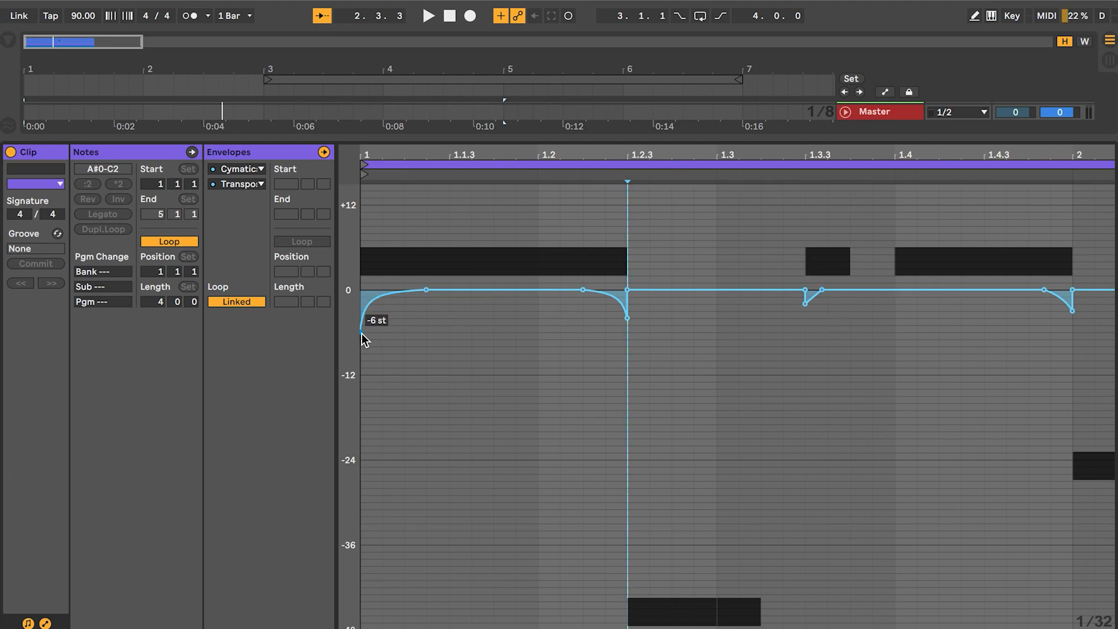
Clear the pitch dips from the early bars of the bass clip's transpose envelope and play the clip without them.
drag(877, 161, 519, 154)
drag(1084, 220, 345, 353)
drag(411, 162, 501, 304)
click(510, 318)
key(space)
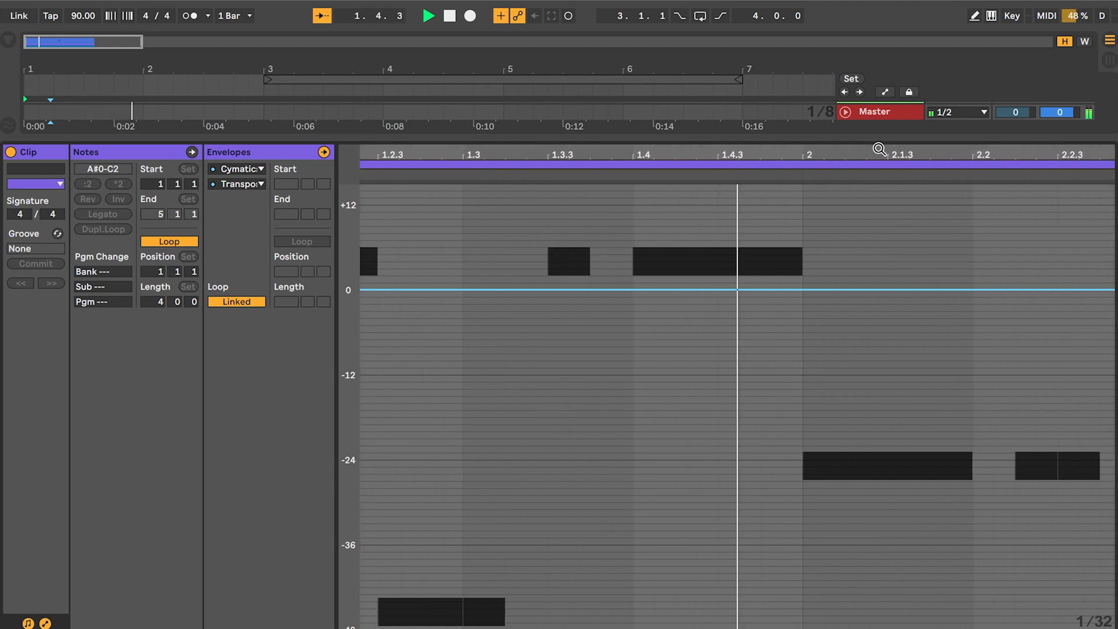
drag(841, 154, 681, 151)
key(space)
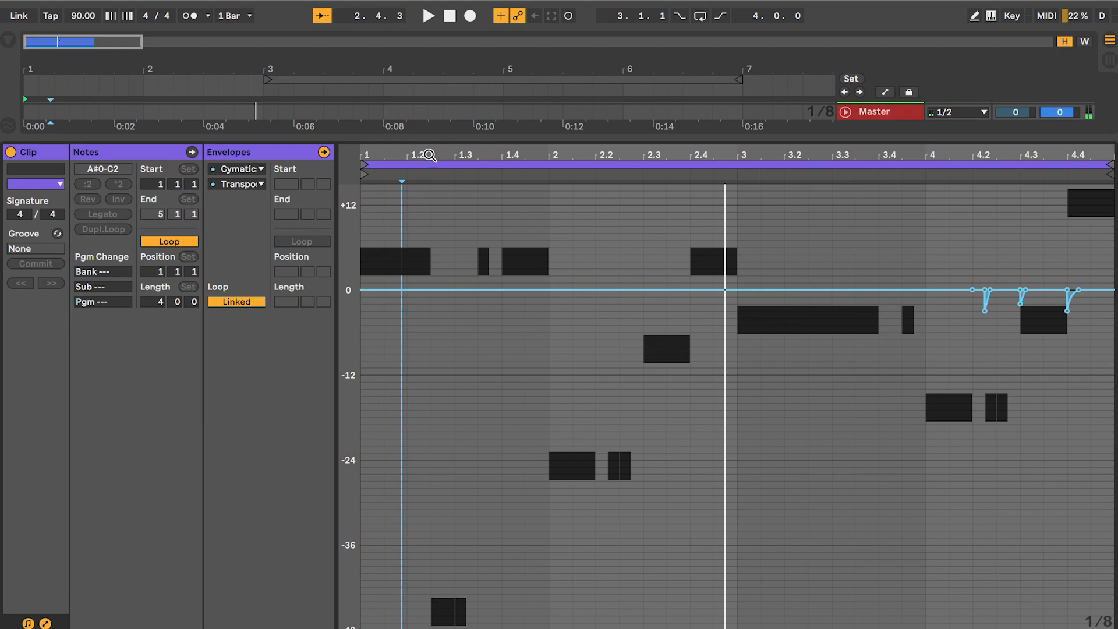
Place a breakpoint at 0 st on the bass clip's transpose envelope near beat 1.1.4.
drag(395, 155, 395, 192)
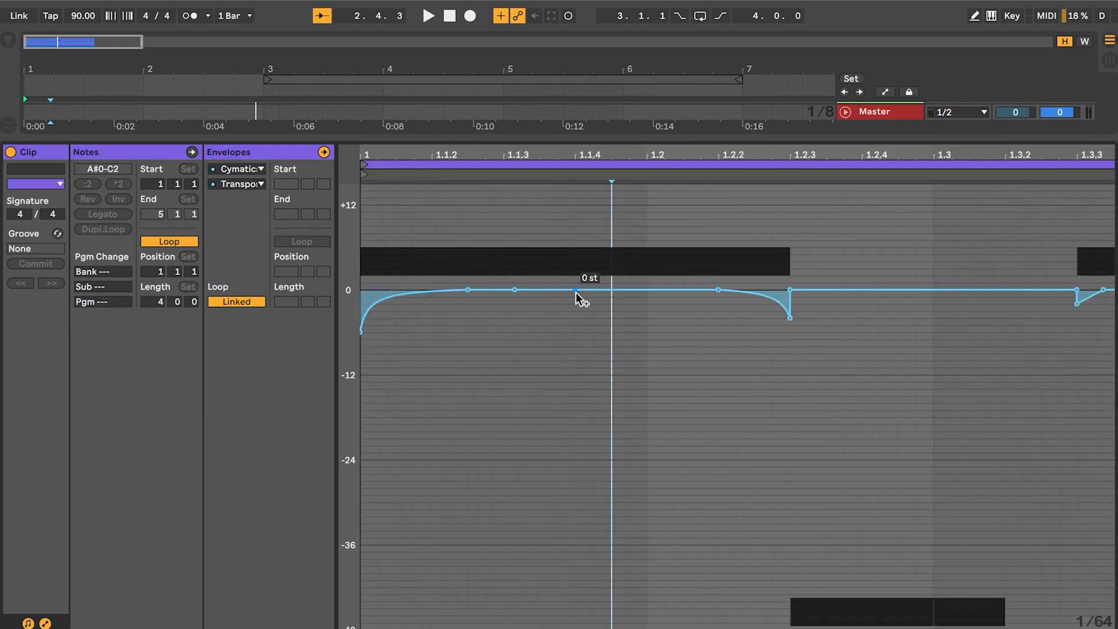
drag(569, 317, 582, 291)
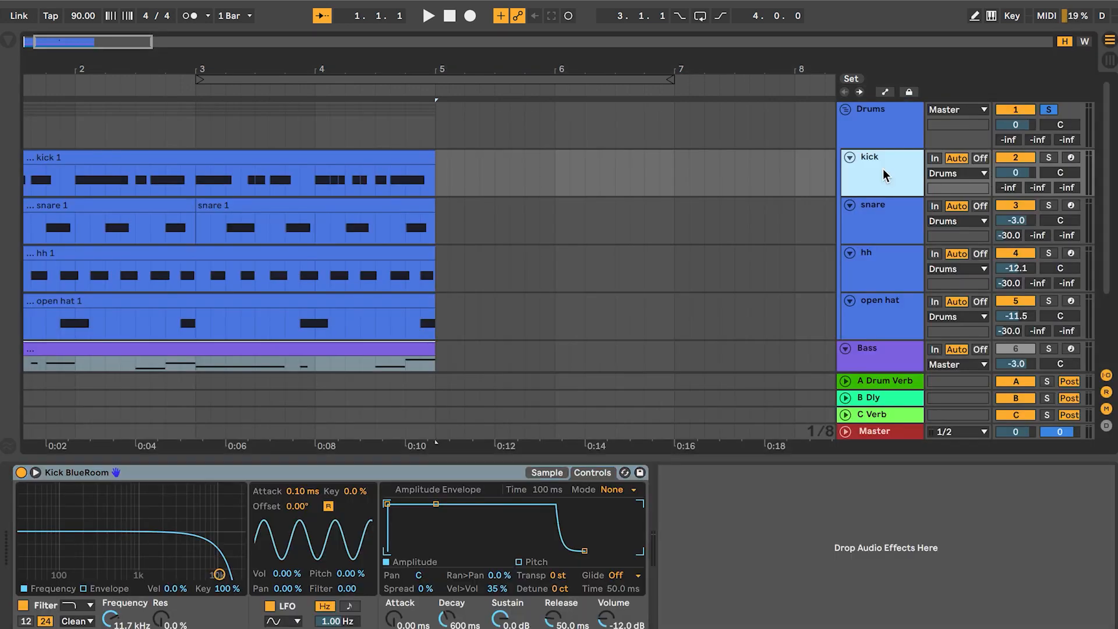
Browse the Kick samples in Drum Hits, with the Hihat folder collapsed, and show the kick's sample waveform.
click(6, 42)
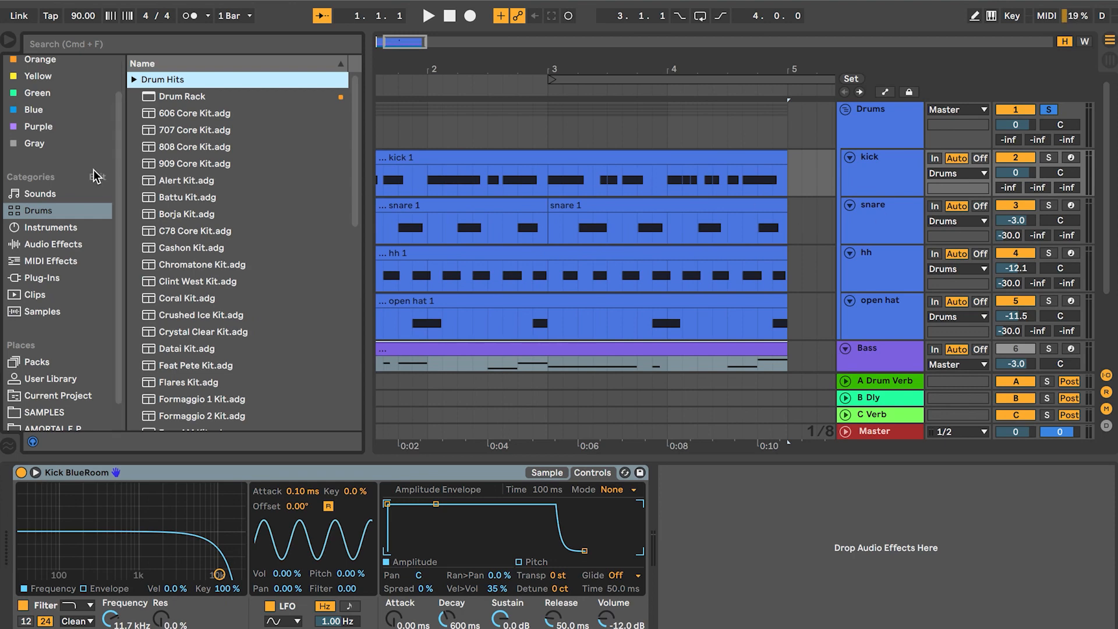
click(55, 213)
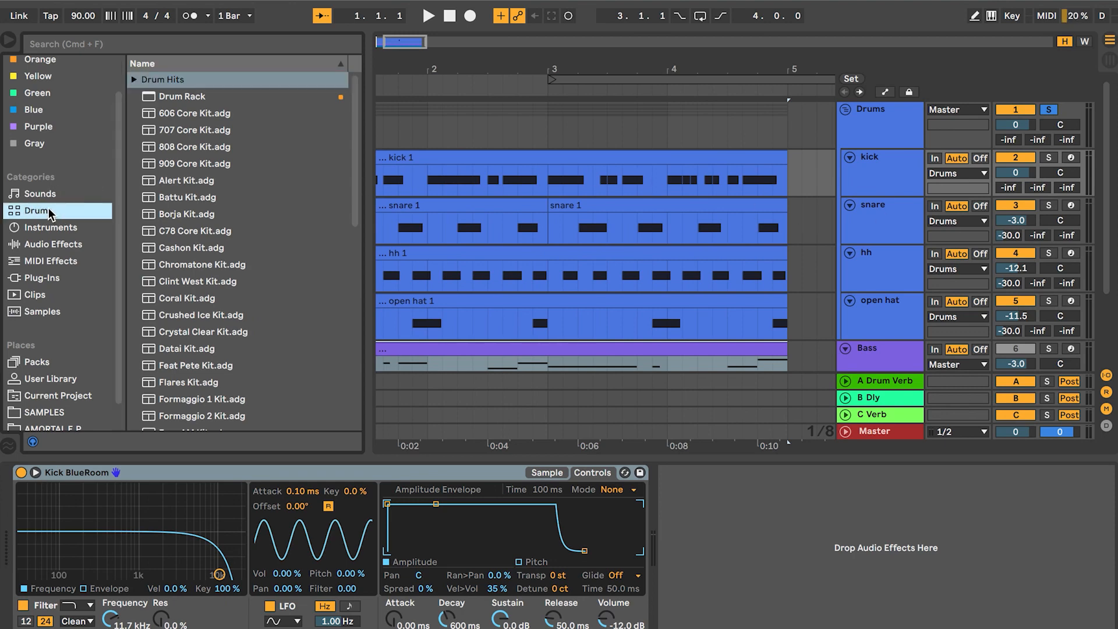
click(133, 80)
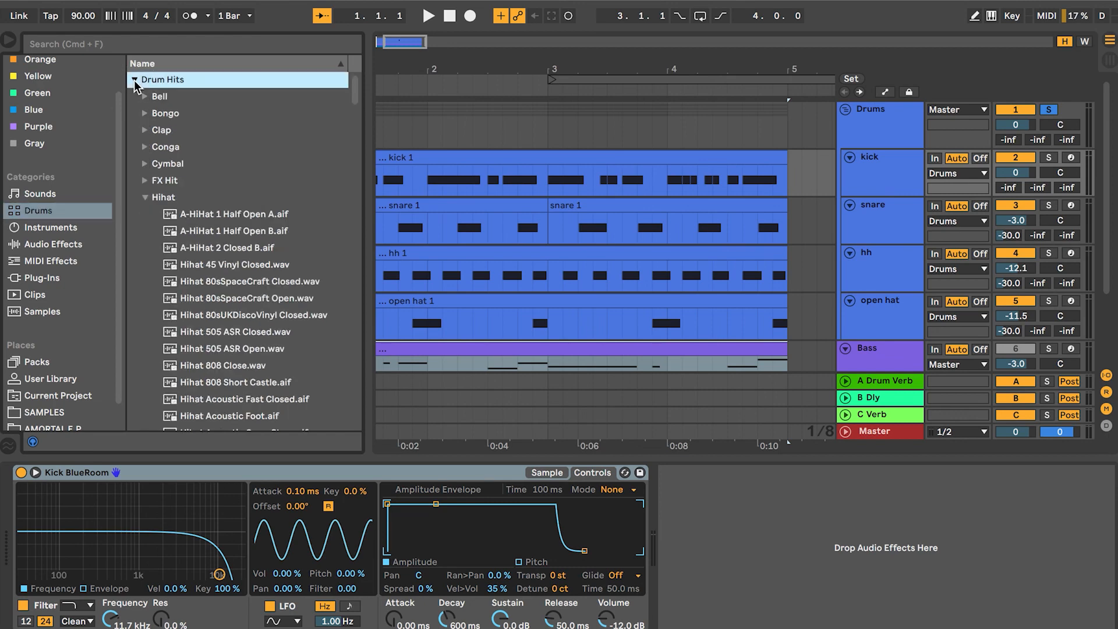
click(145, 197)
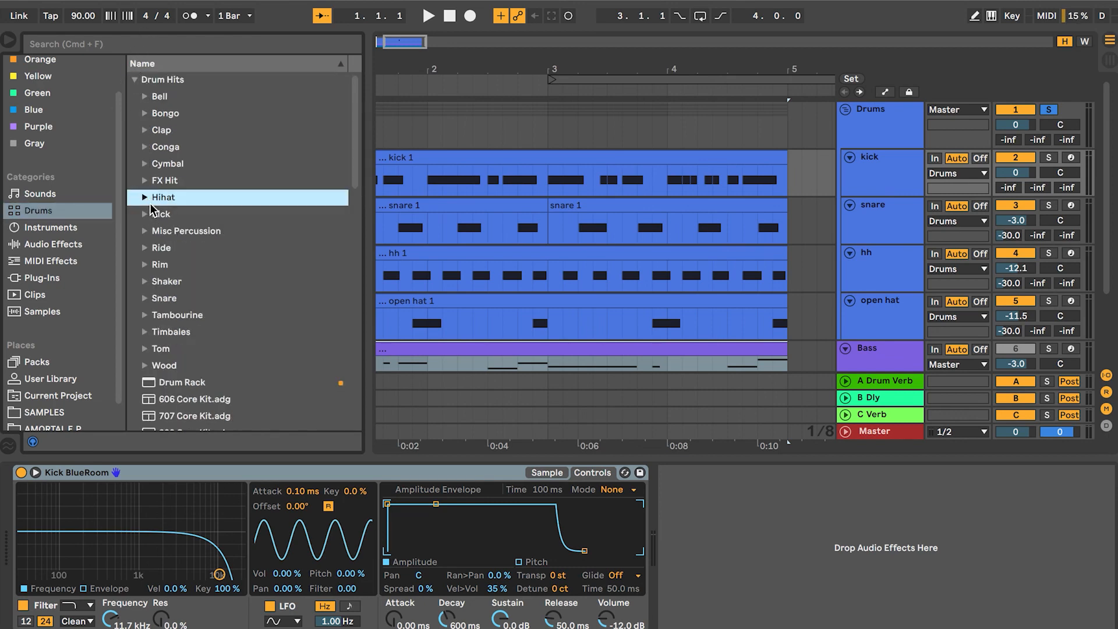
click(145, 215)
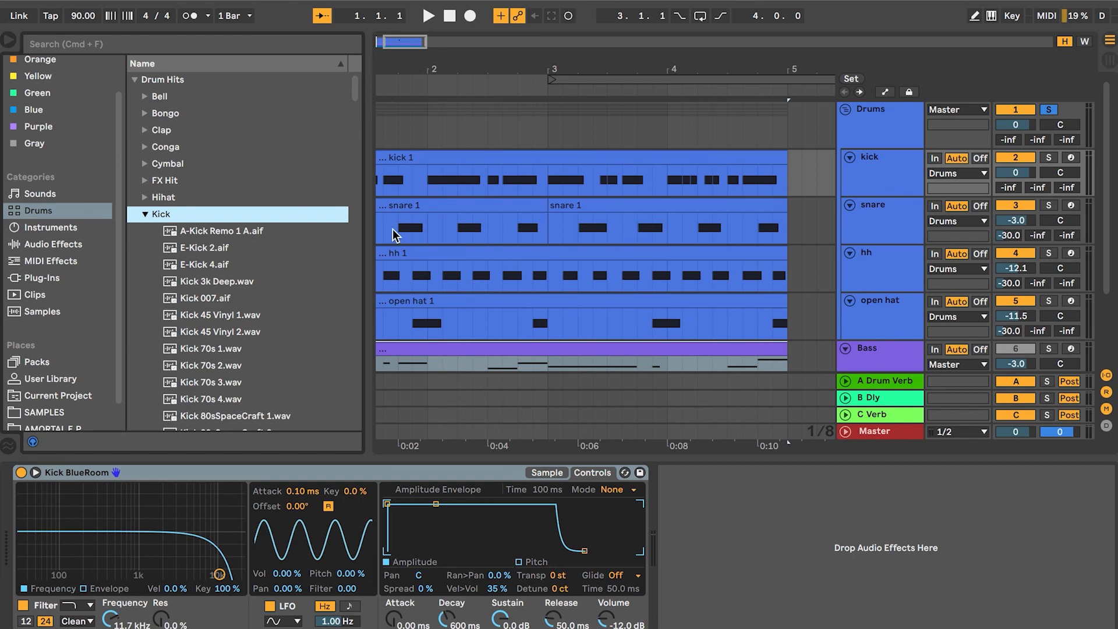
click(544, 472)
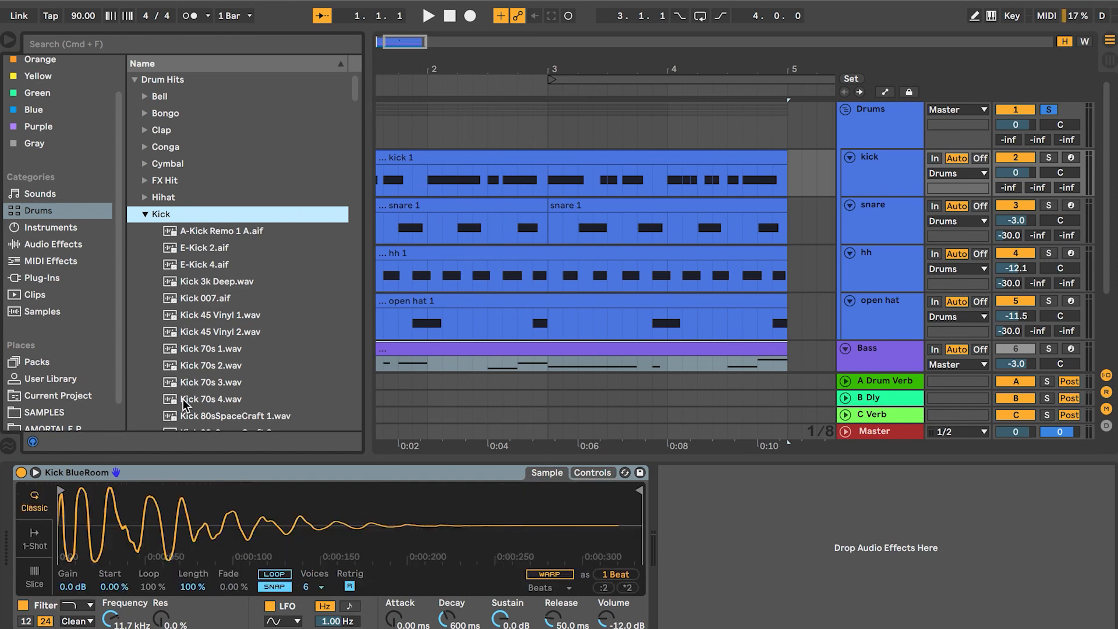
scroll(229, 324, down, 5)
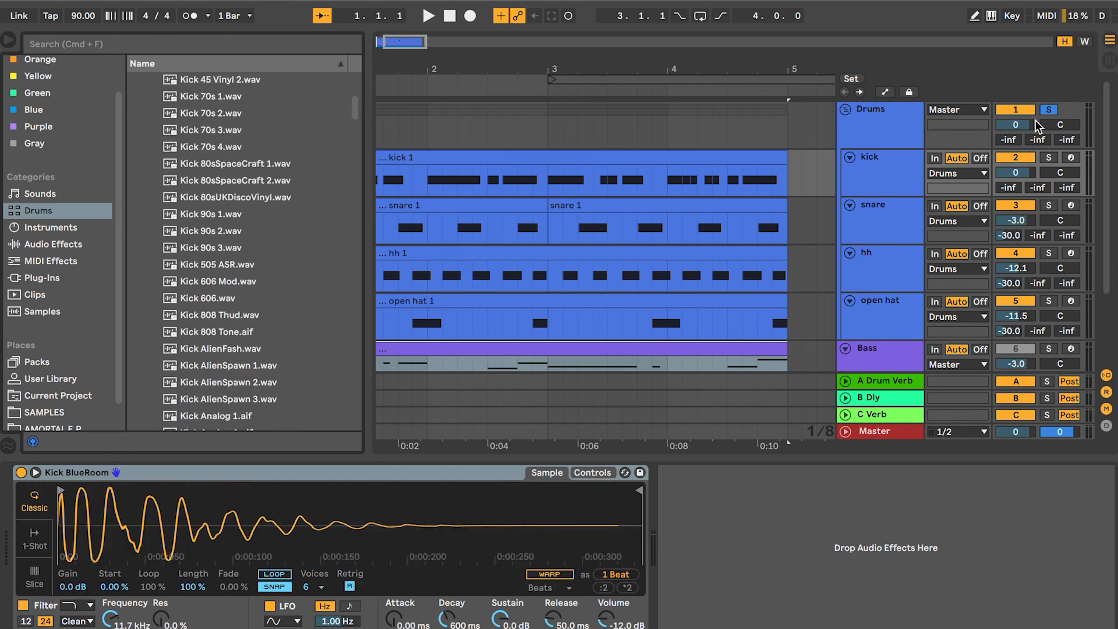
Solo the kick track and play it while examining the notes in the kick 1 clip.
click(1048, 158)
click(591, 162)
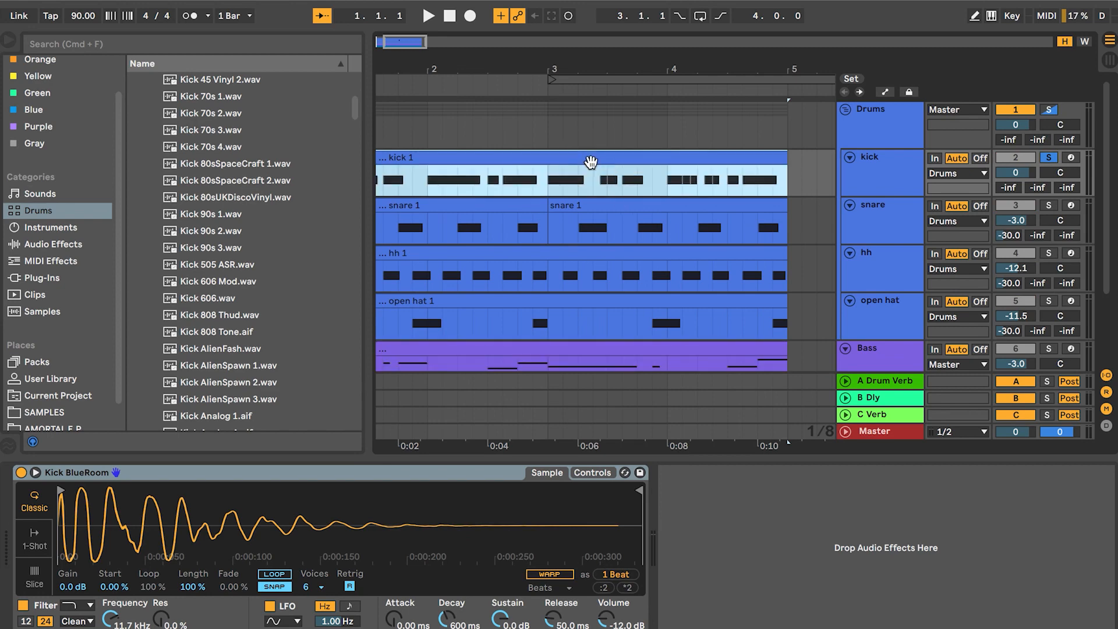
key(space)
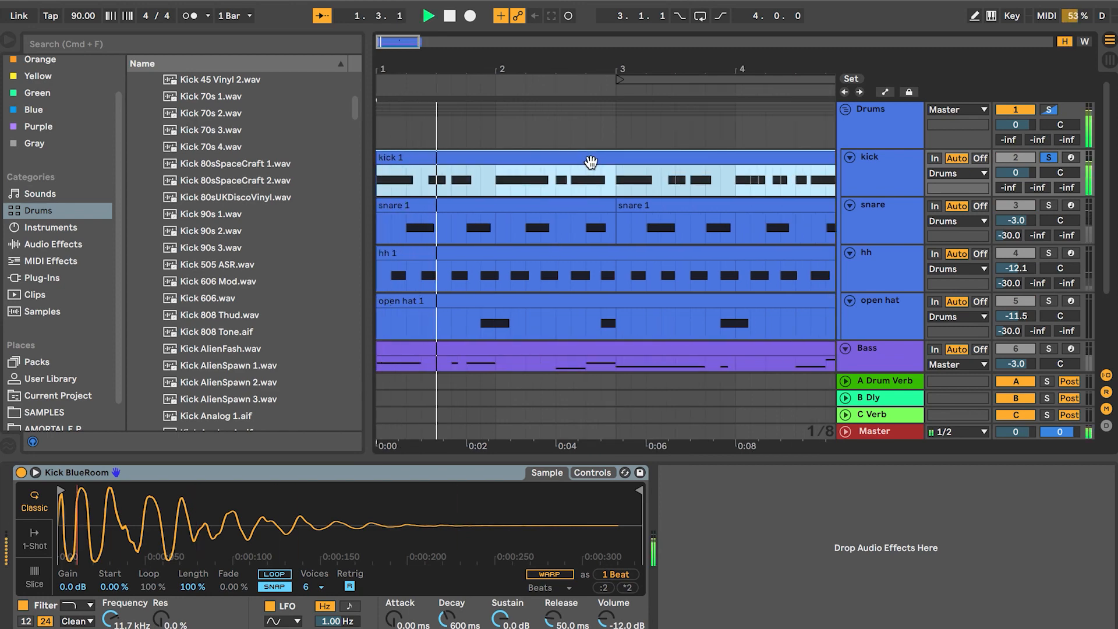
double_click(591, 162)
mouse_move(727, 153)
mouse_down()
mouse_move(654, 185)
mouse_move(730, 155)
mouse_up()
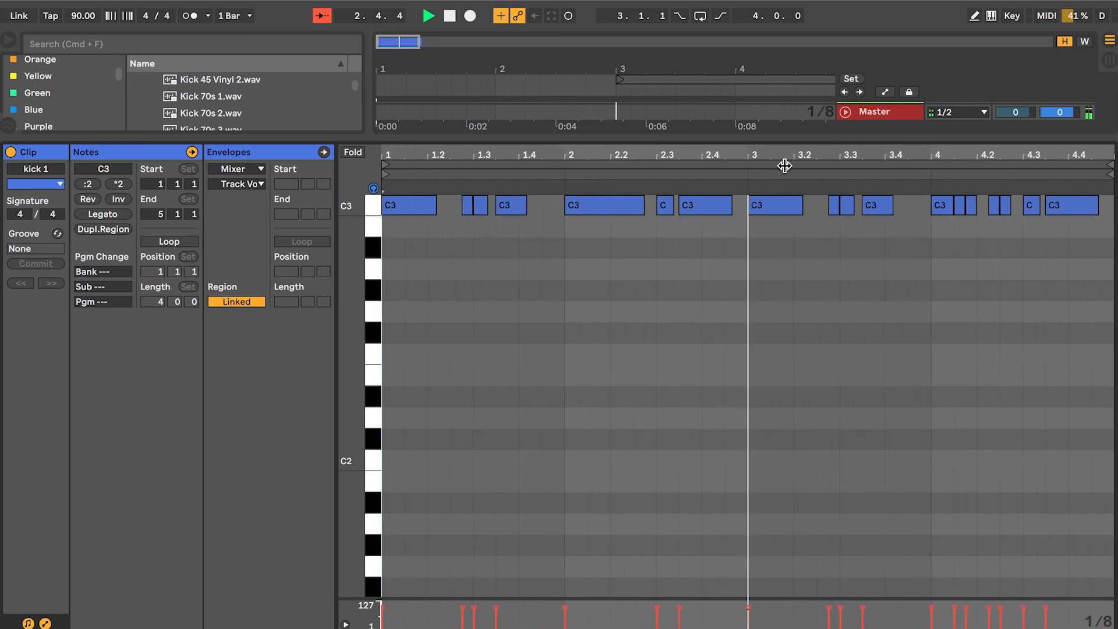
drag(797, 163, 890, 182)
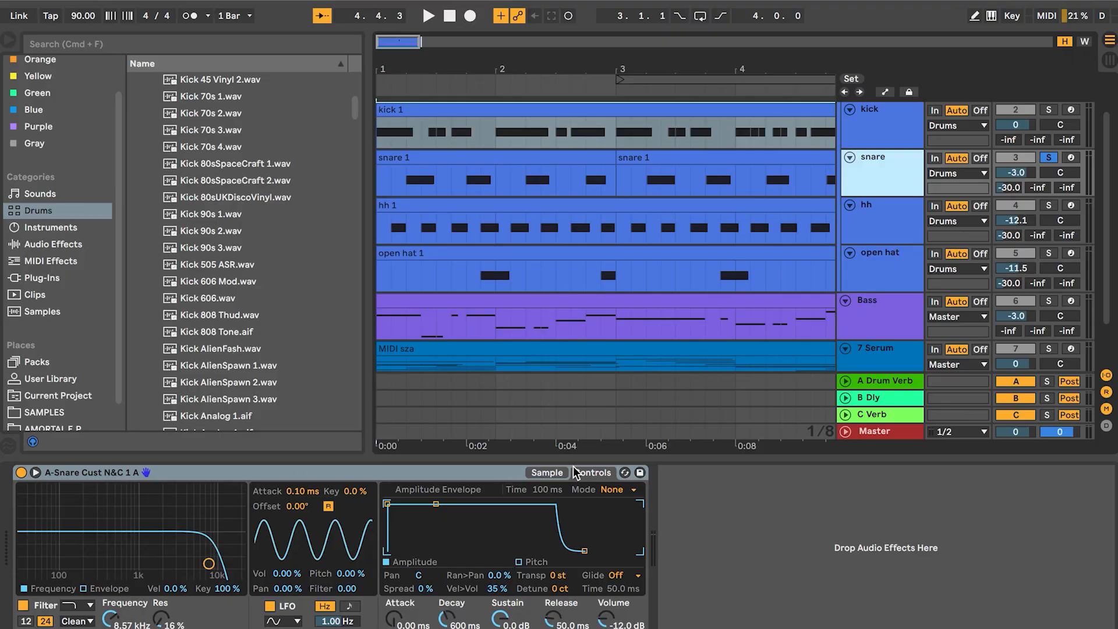
Show the snare's sample waveform and browse the Snare samples in Drum Hits, with the Kick folder collapsed.
click(548, 473)
scroll(175, 160, up, 5)
click(179, 169)
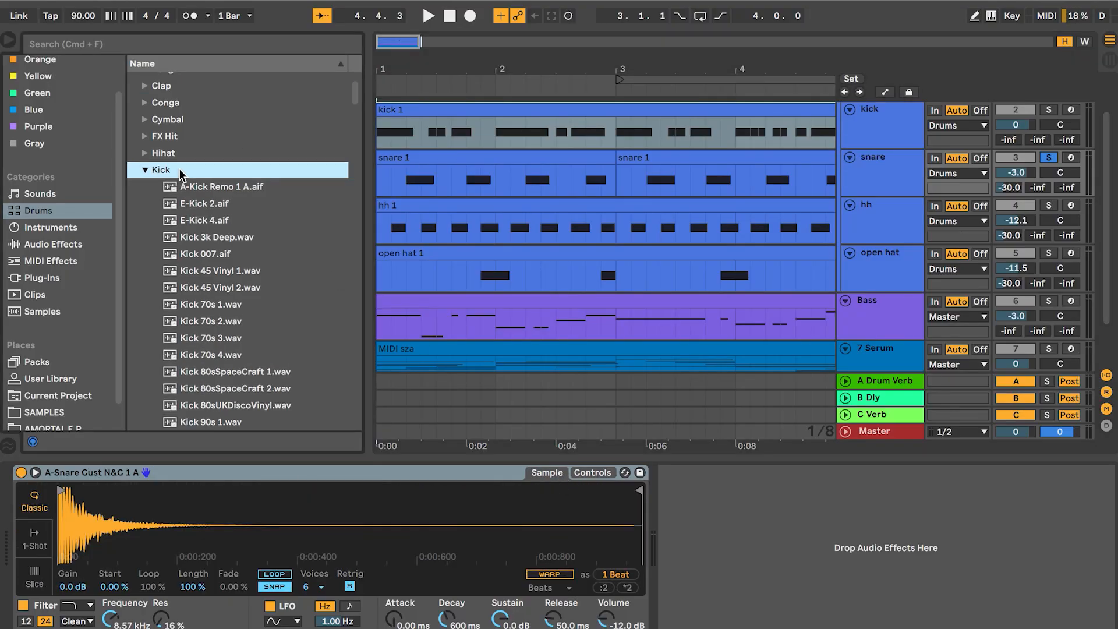
scroll(168, 181, up, 2)
click(145, 215)
click(94, 211)
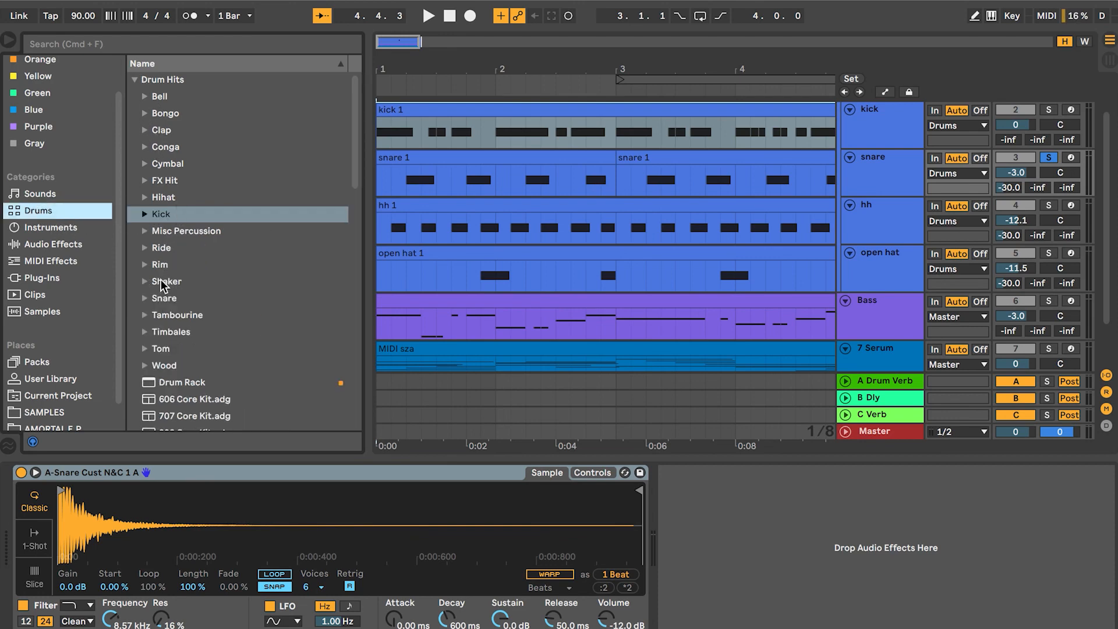
click(146, 298)
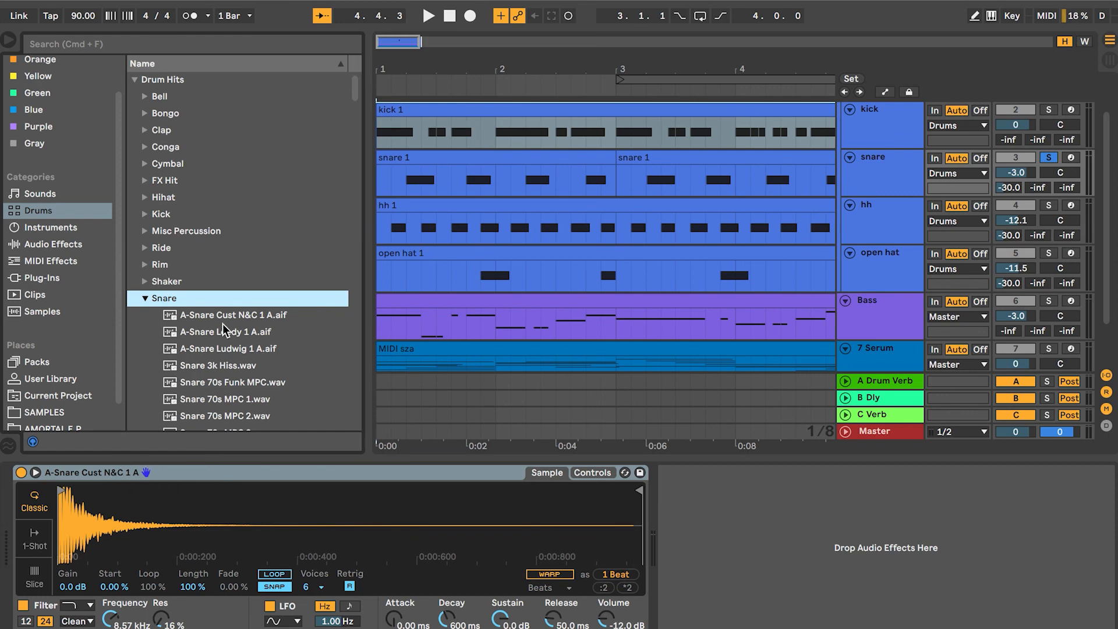
scroll(227, 326, down, 5)
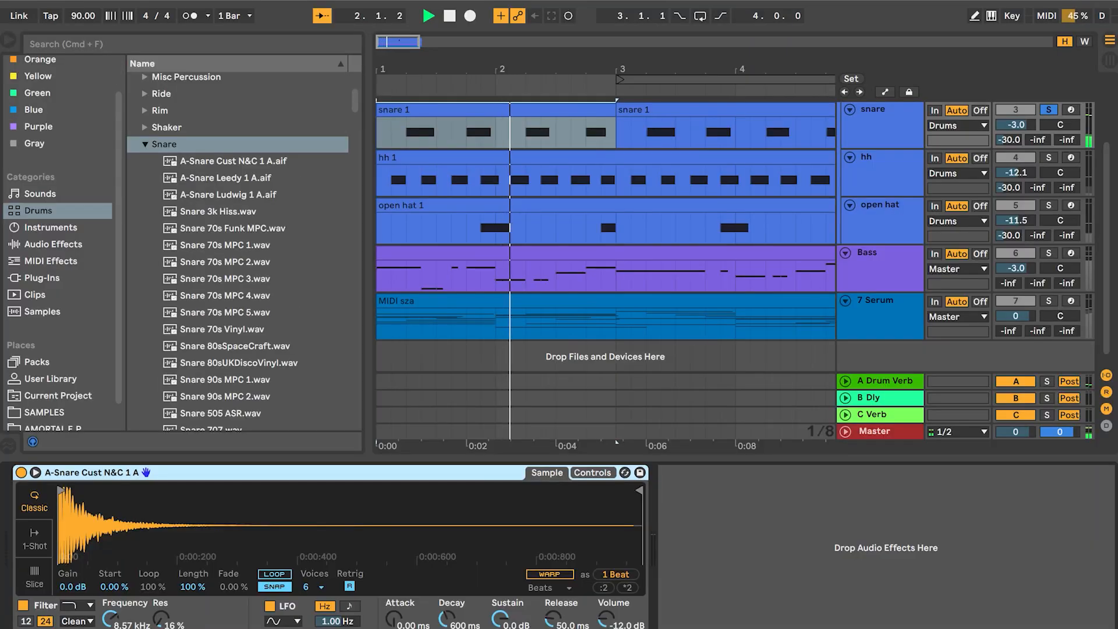
Play the snare track in solo while examining the notes in the first snare 1 clip.
scroll(1075, 187, up, 2)
click(1051, 158)
key(space)
key(super+alt+e)
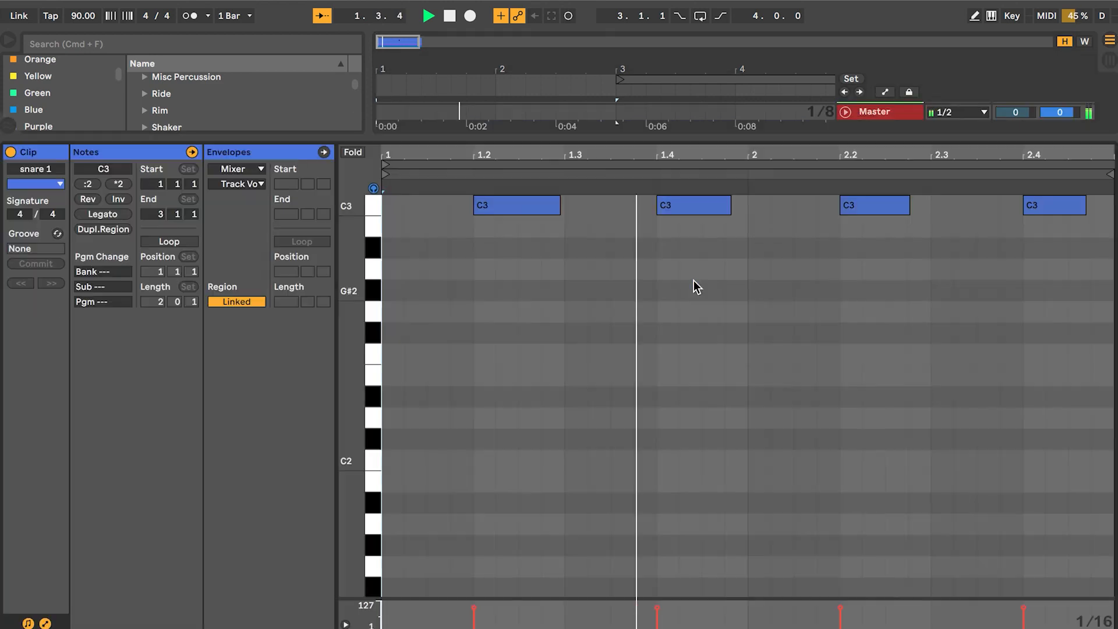
scroll(758, 305, up, 4)
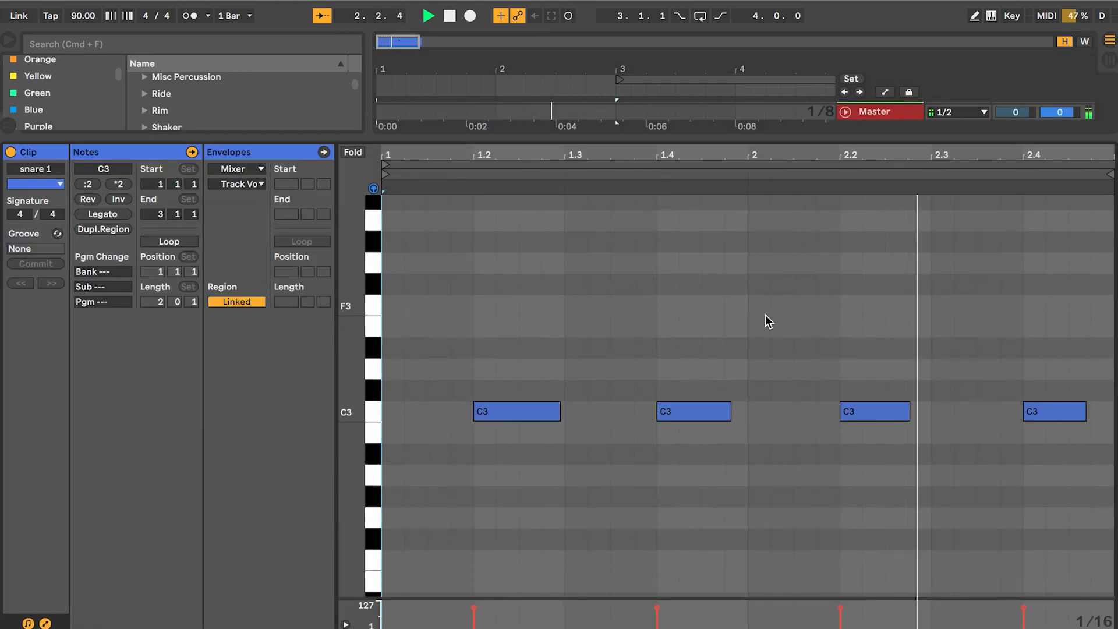
key(super+alt+e)
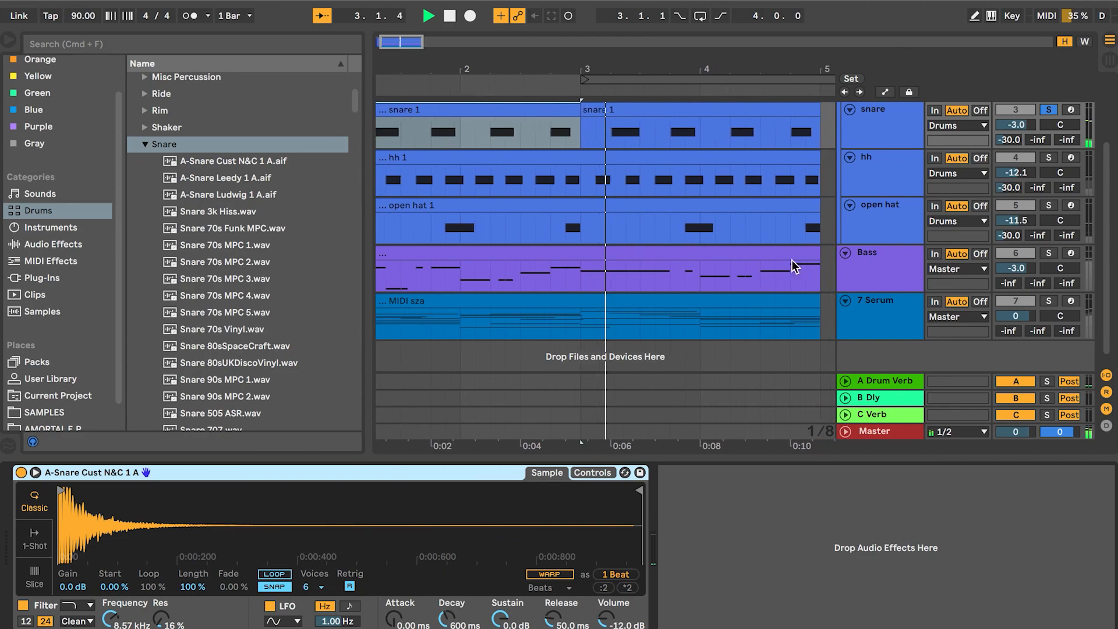
click(1048, 158)
key(space)
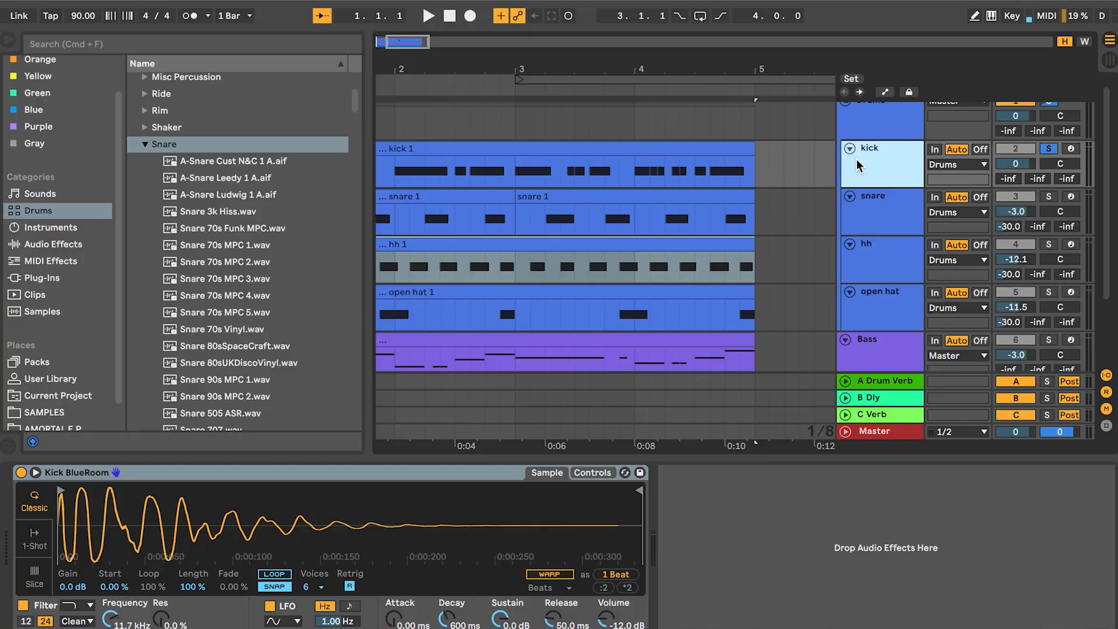
Examine the filter settings in the sampler controls of the kick, snare, hh and open hat tracks.
click(592, 472)
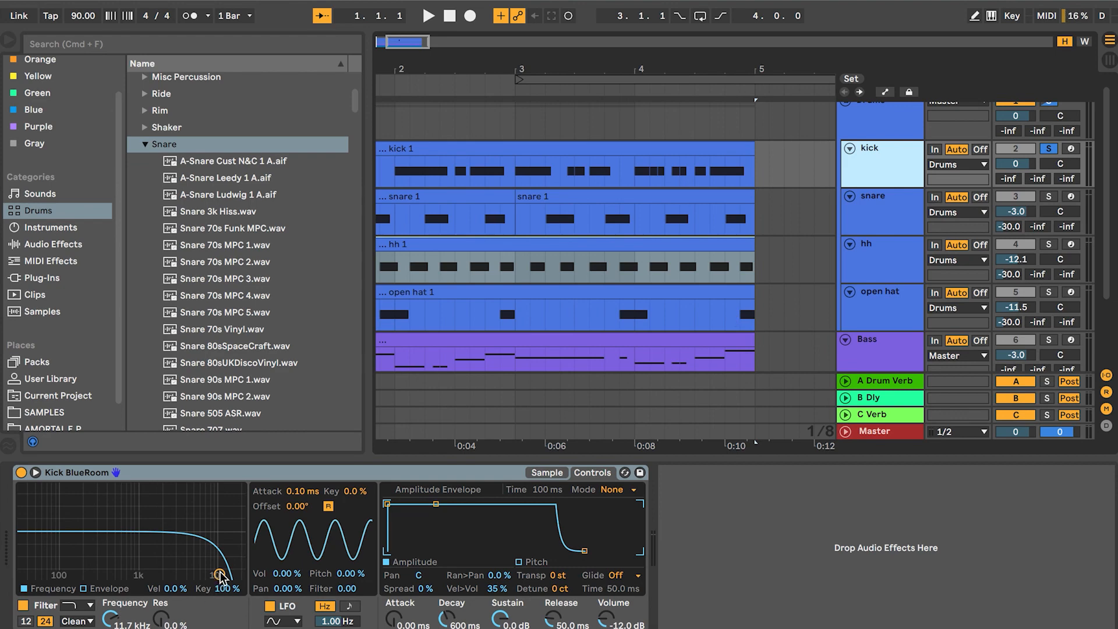
click(886, 228)
click(607, 473)
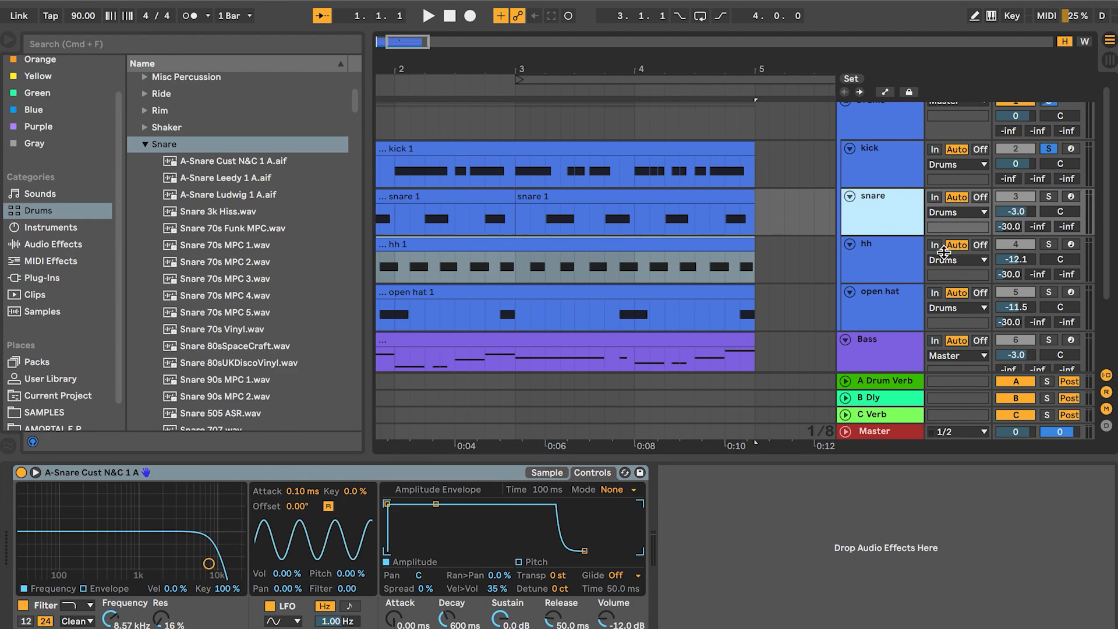
click(901, 257)
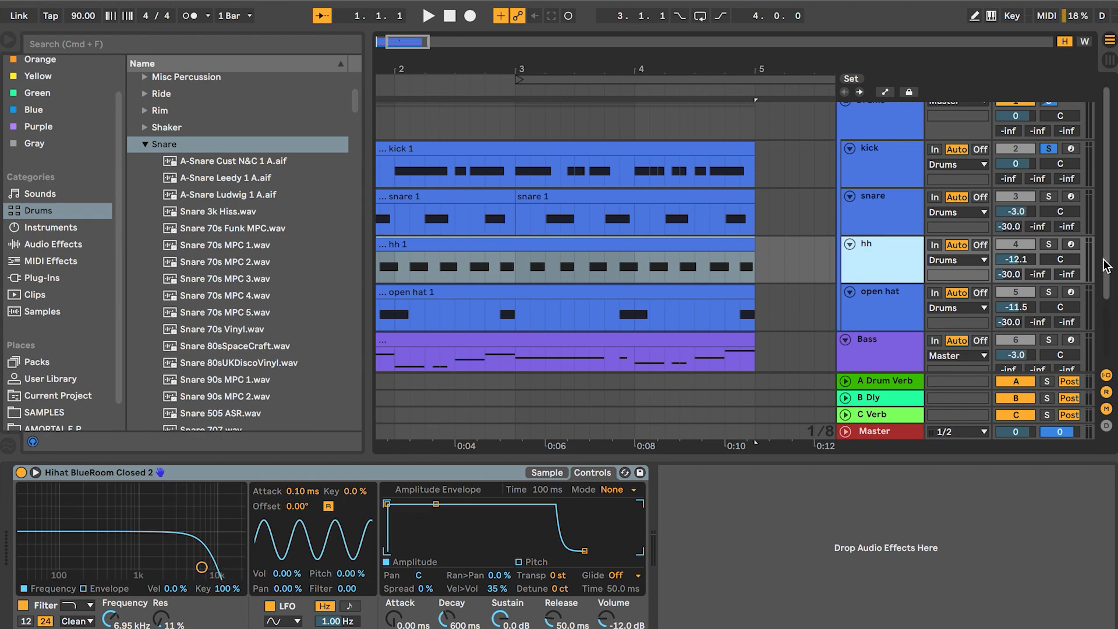
click(880, 322)
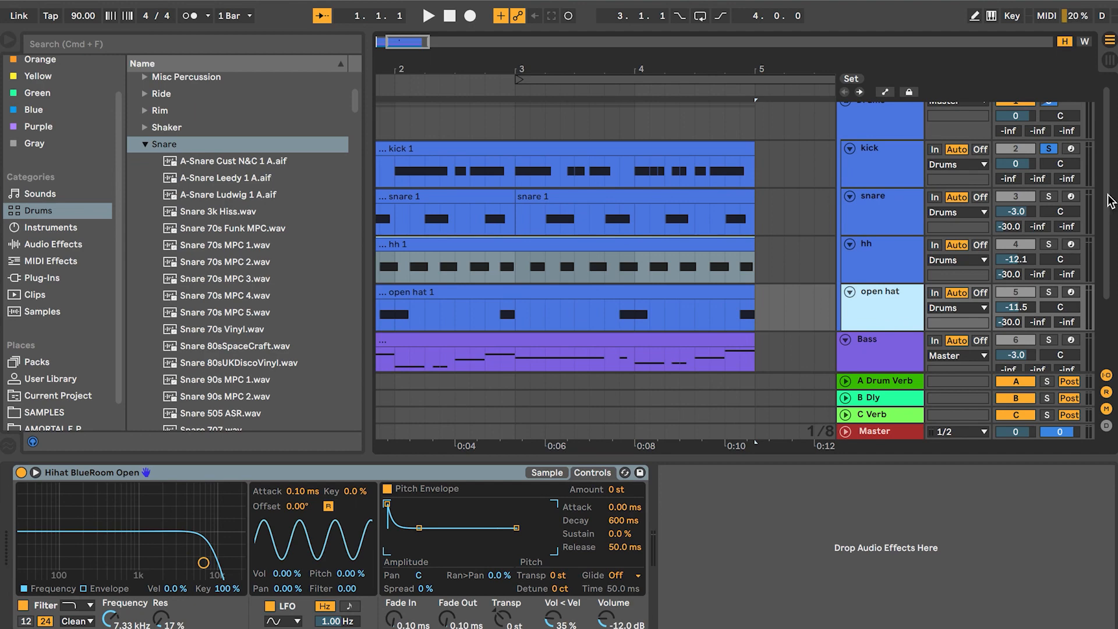
Solo the hh and open hat tracks together and play them, viewing the hh 1 clip's notes.
scroll(1063, 173, up, 1)
click(1054, 253)
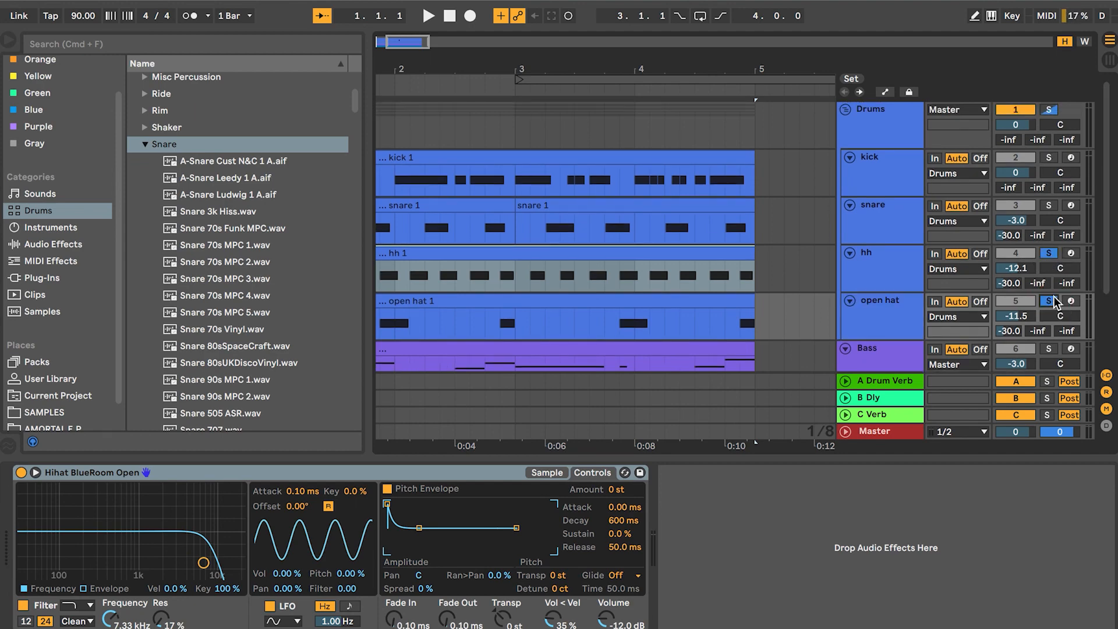
double_click(463, 254)
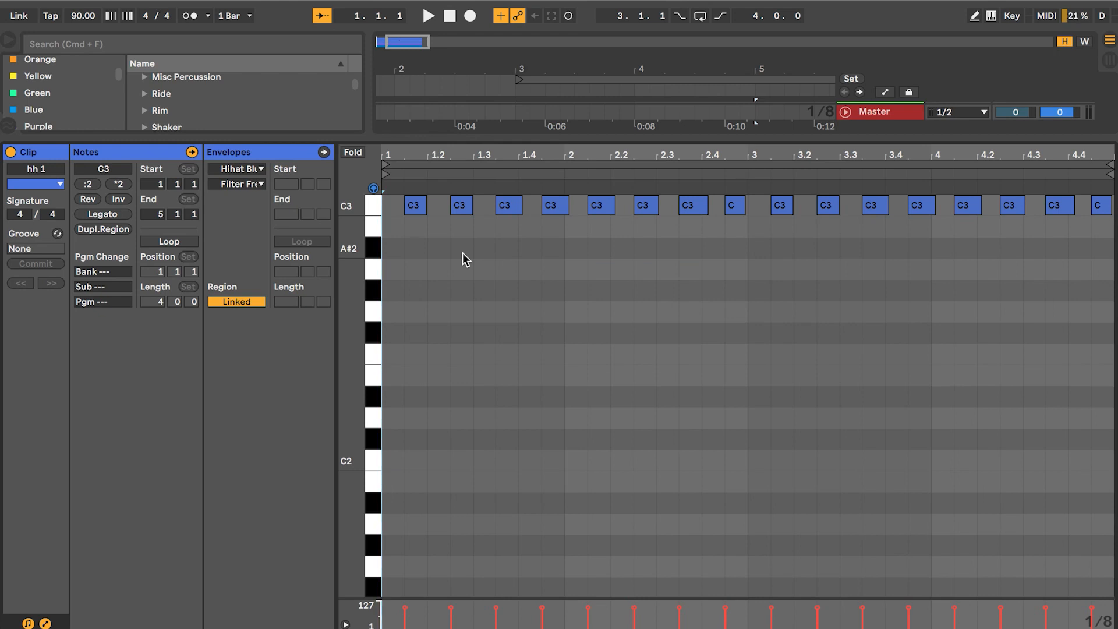
key(space)
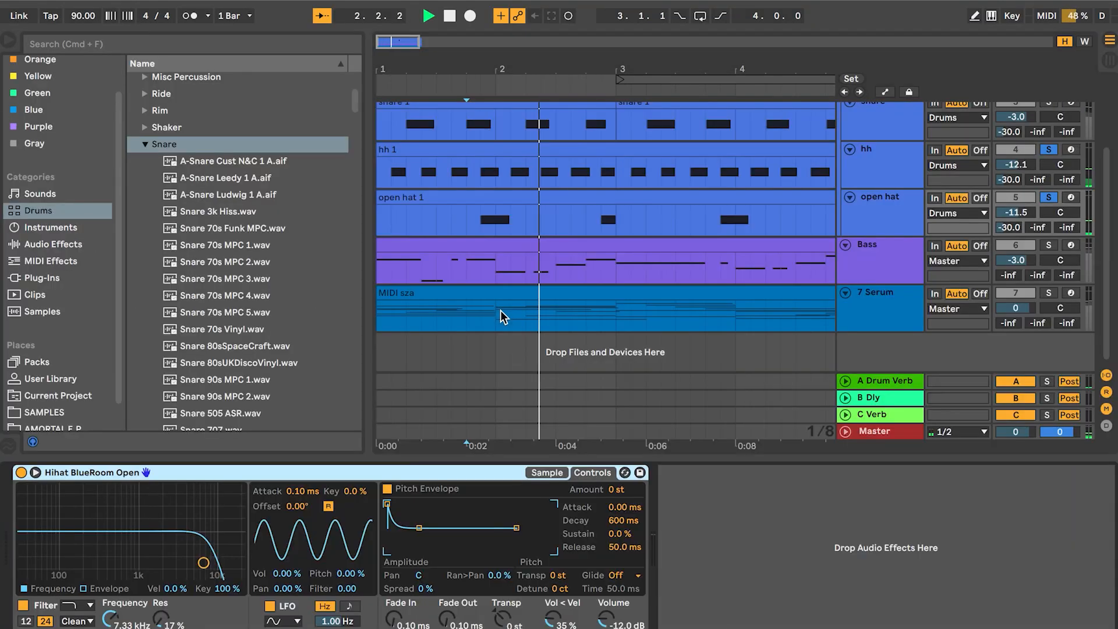
scroll(570, 297, up, 5)
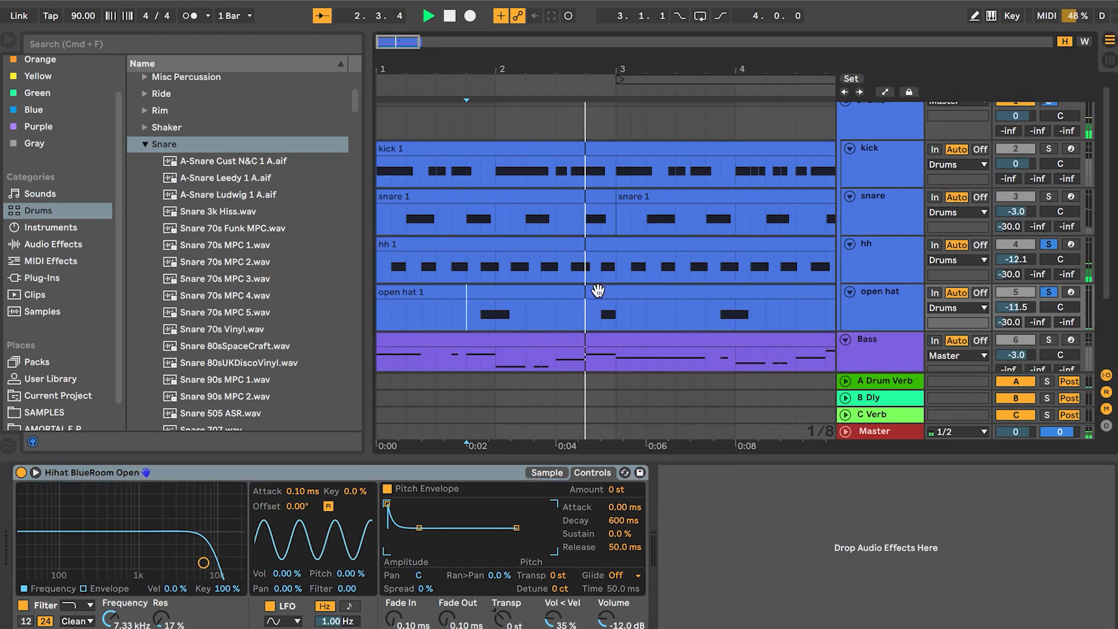
key(space)
Play the whole Drums group in solo, and audition the soloed Bass track with its clip open.
click(1050, 109)
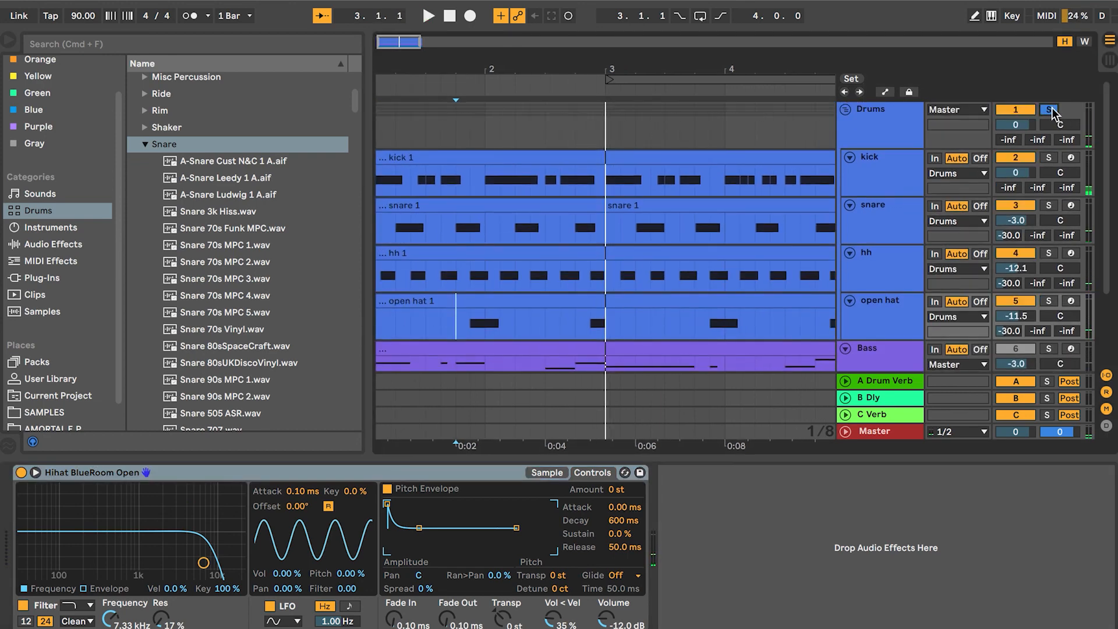
key(space)
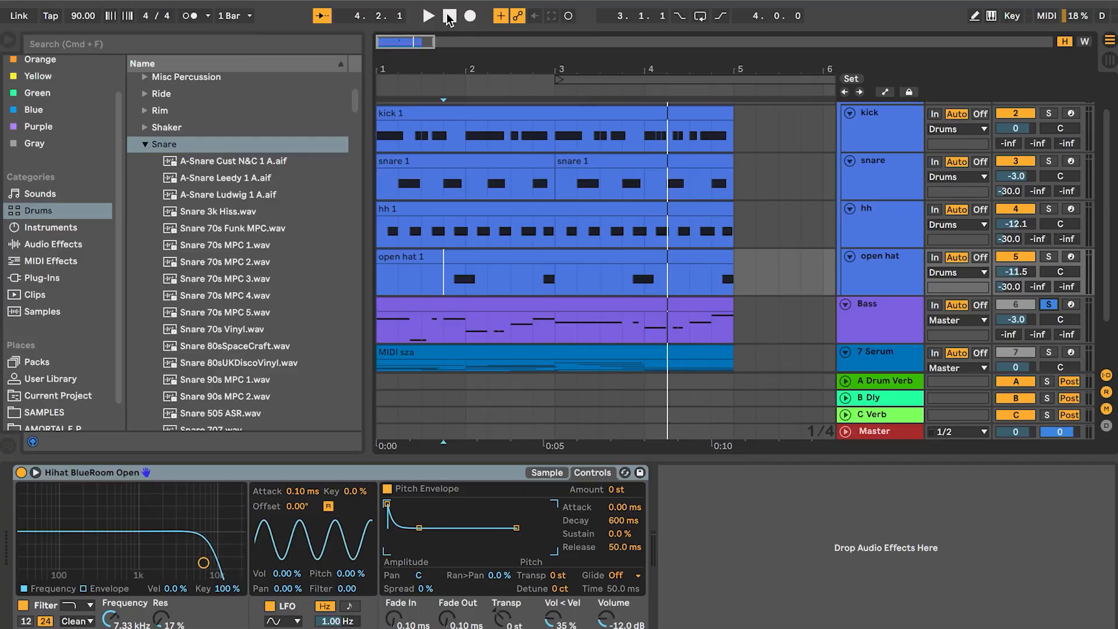
click(450, 17)
key(space)
double_click(507, 308)
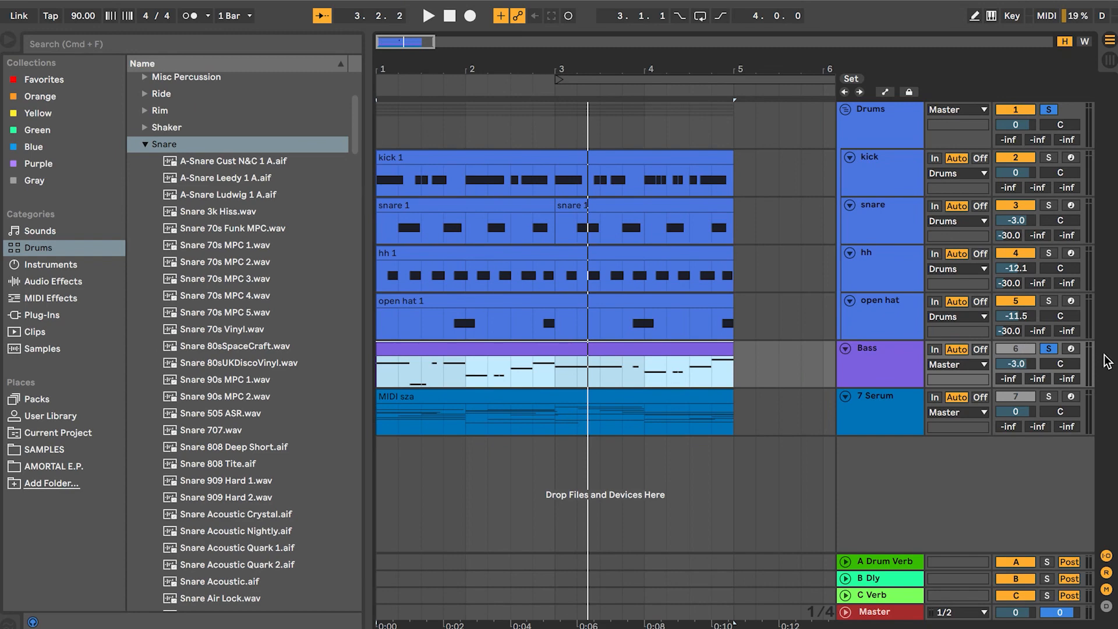
Turn off solo on the Bass track and Drums group and play the full arrangement from the start.
click(1048, 349)
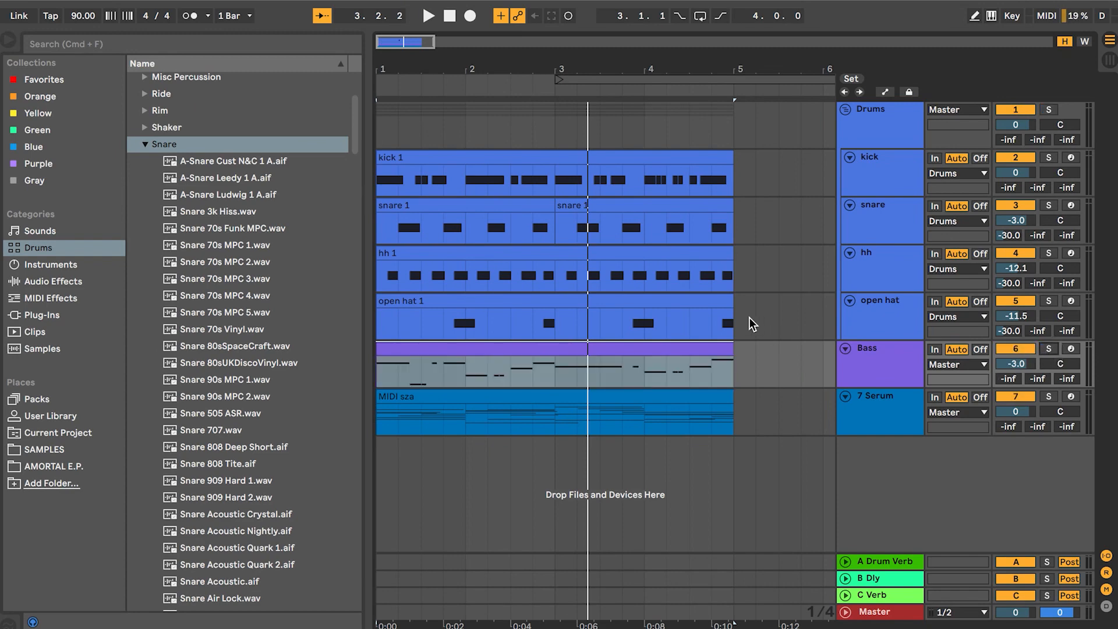
key(space)
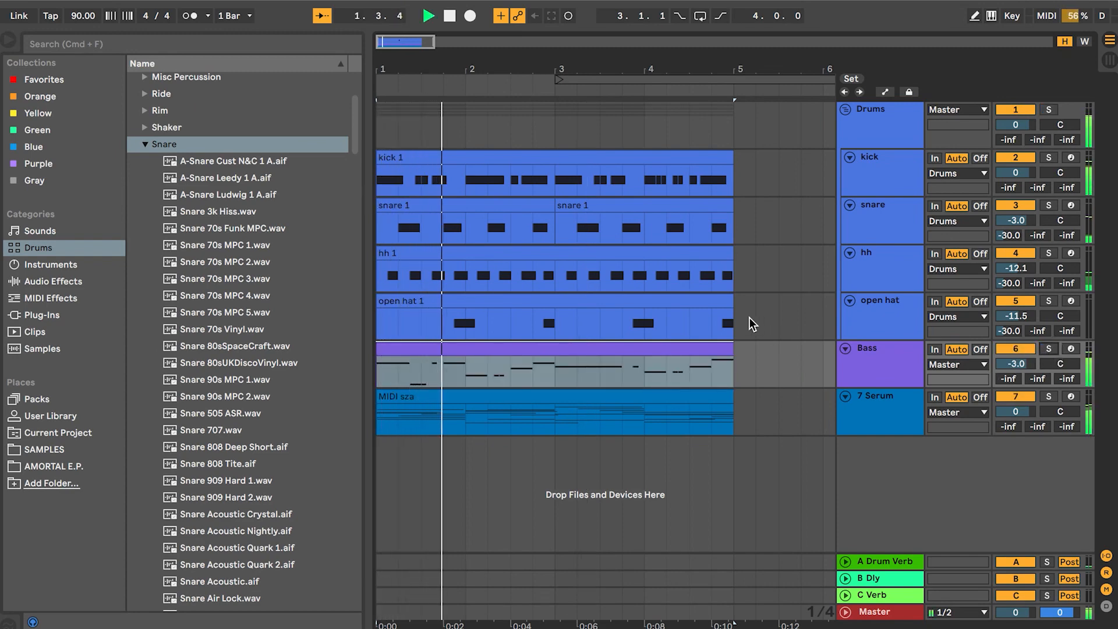